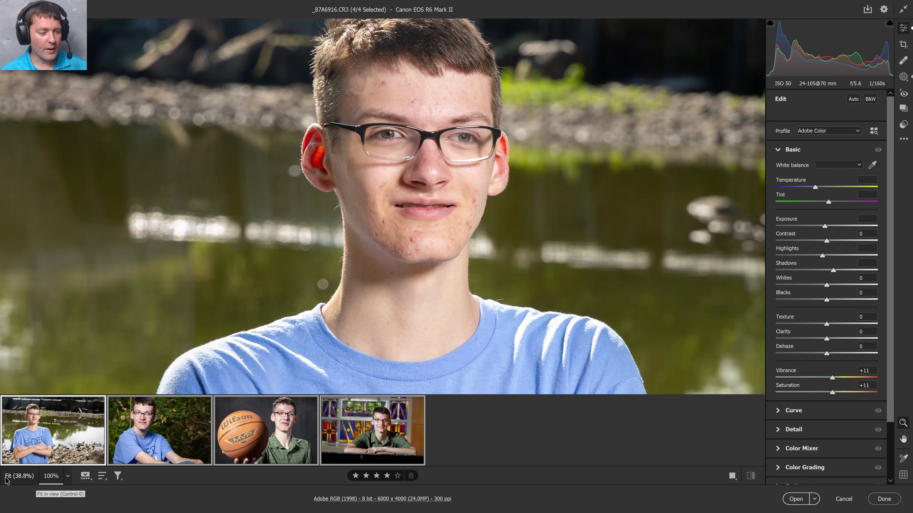
# Step: Preview the portraits, then view the first portrait's face at 100%
pyautogui.click(18, 476)
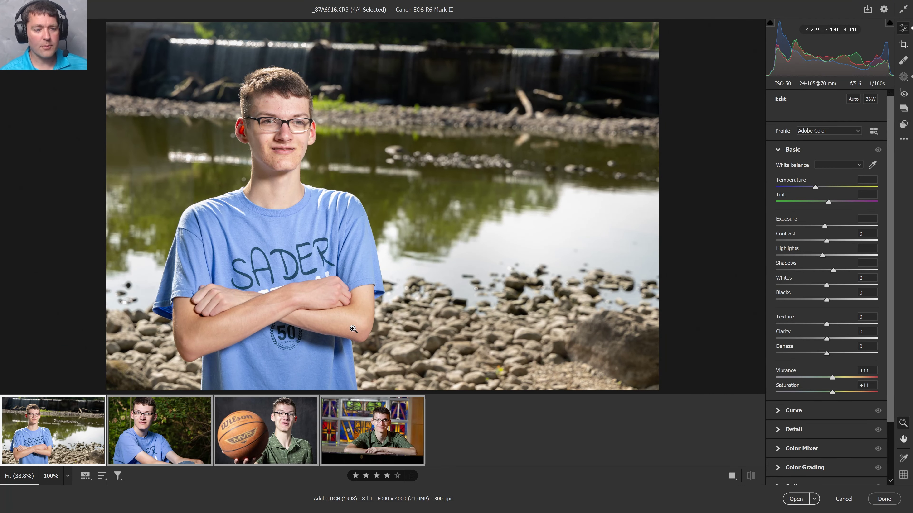
pyautogui.click(144, 454)
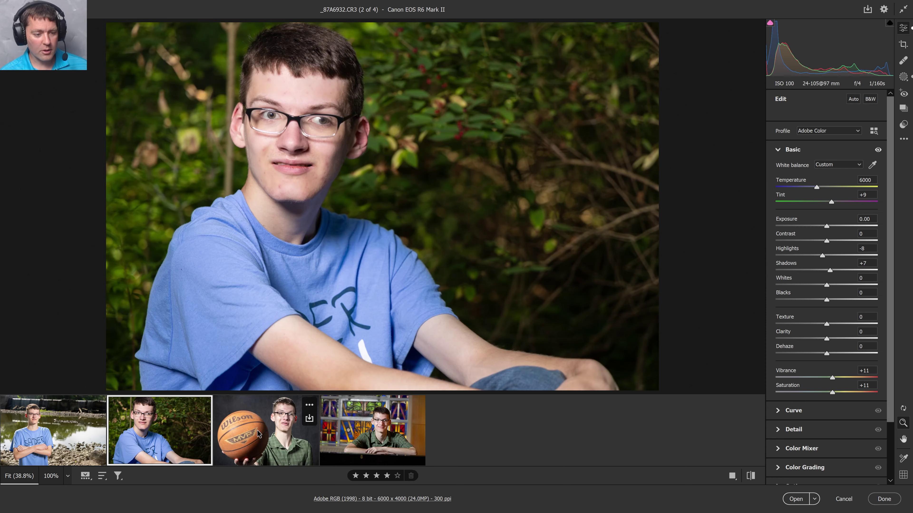
pyautogui.click(371, 438)
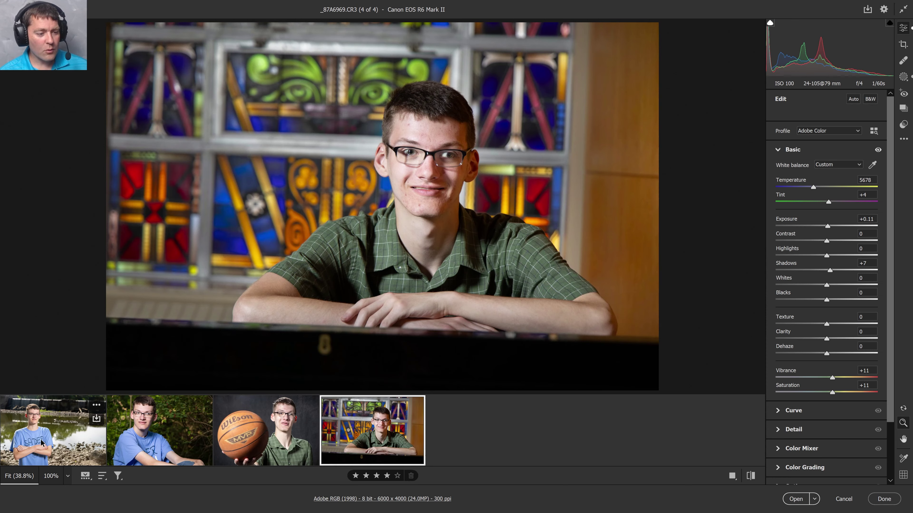
pyautogui.click(48, 456)
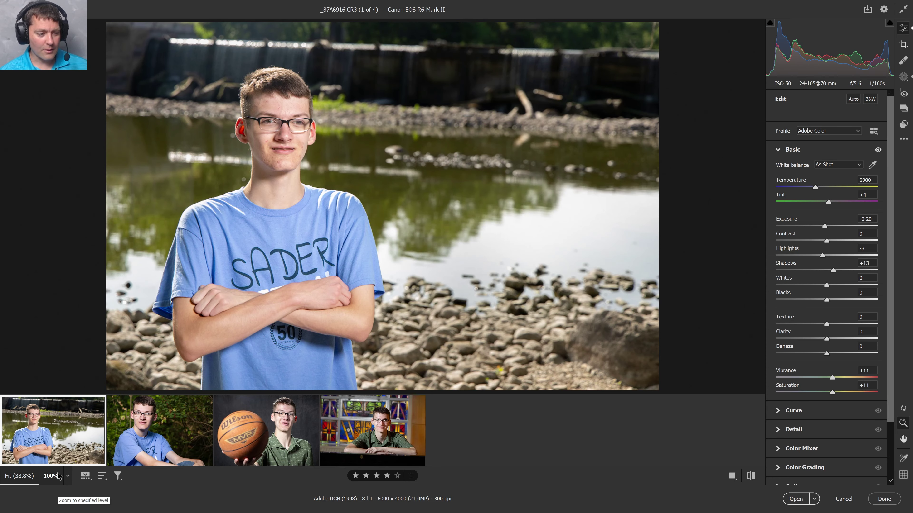
pyautogui.click(279, 256)
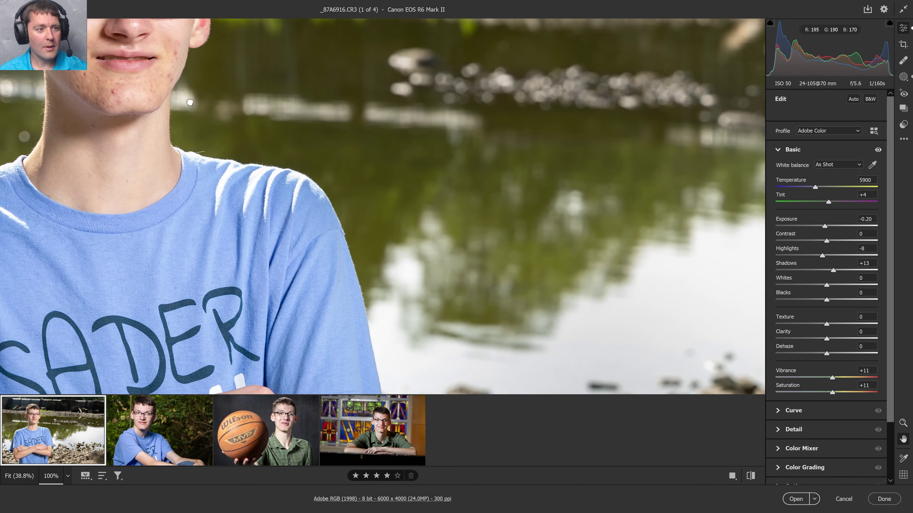
pyautogui.moveTo(196, 124); pyautogui.dragTo(440, 318)
pyautogui.press('z')
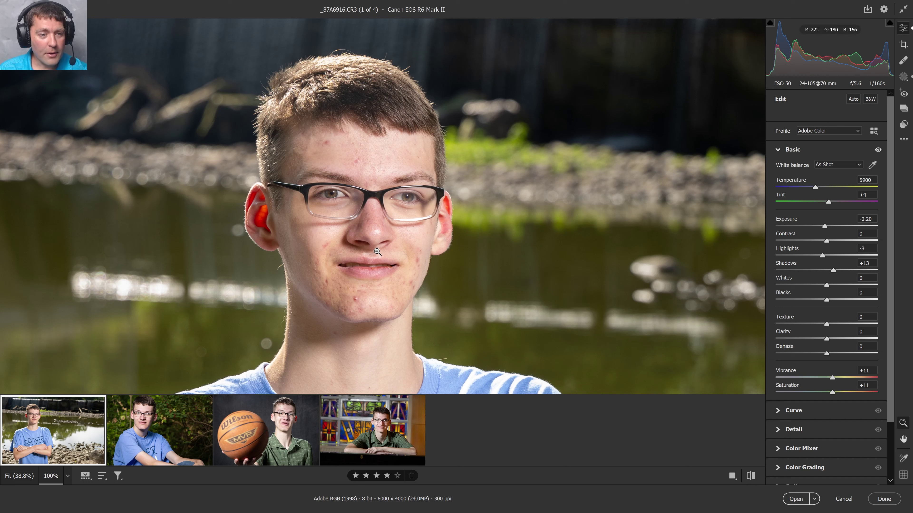
# Step: Inspect the second, basketball and fourth portraits close up, then return to the first
pyautogui.click(153, 435)
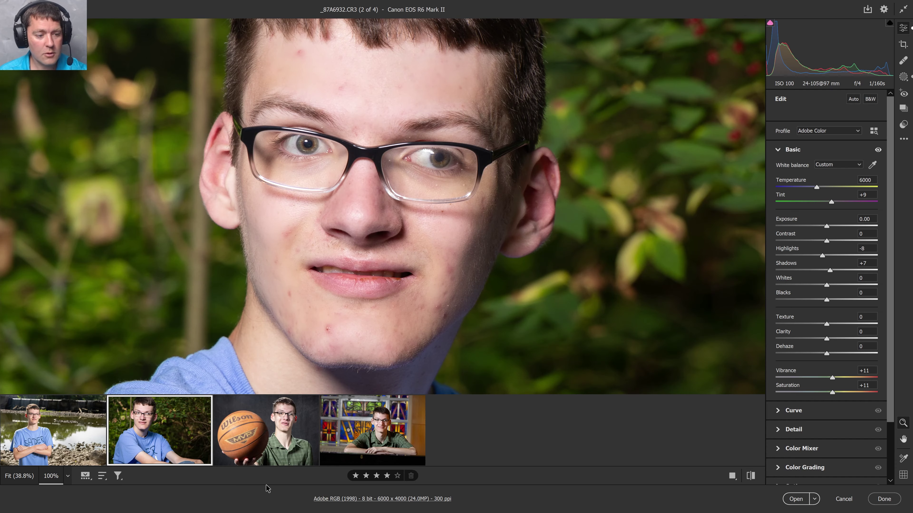
pyautogui.click(248, 458)
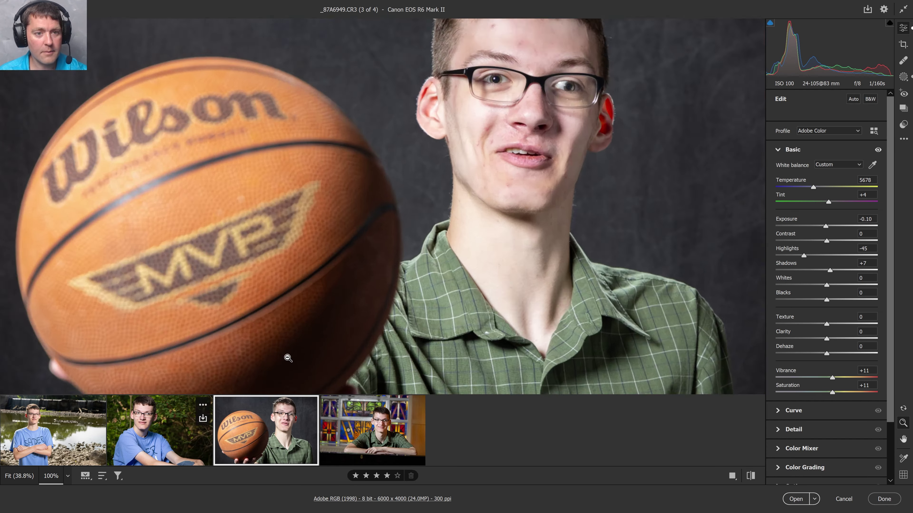
pyautogui.click(288, 358)
pyautogui.moveTo(471, 179); pyautogui.dragTo(241, 332)
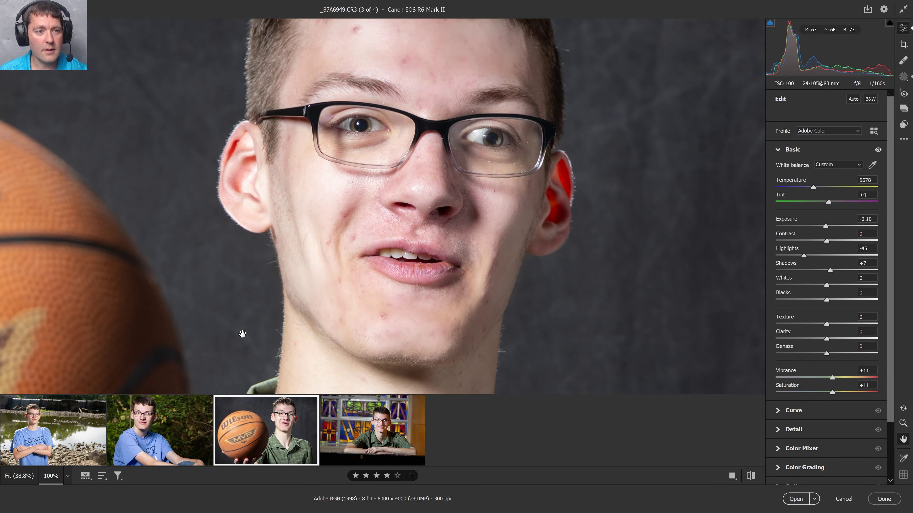
pyautogui.click(344, 428)
pyautogui.click(31, 480)
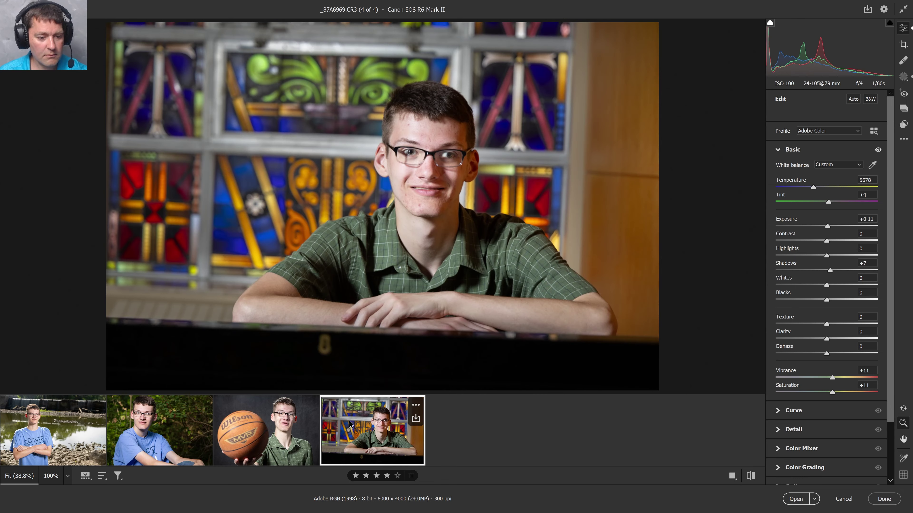
pyautogui.click(52, 476)
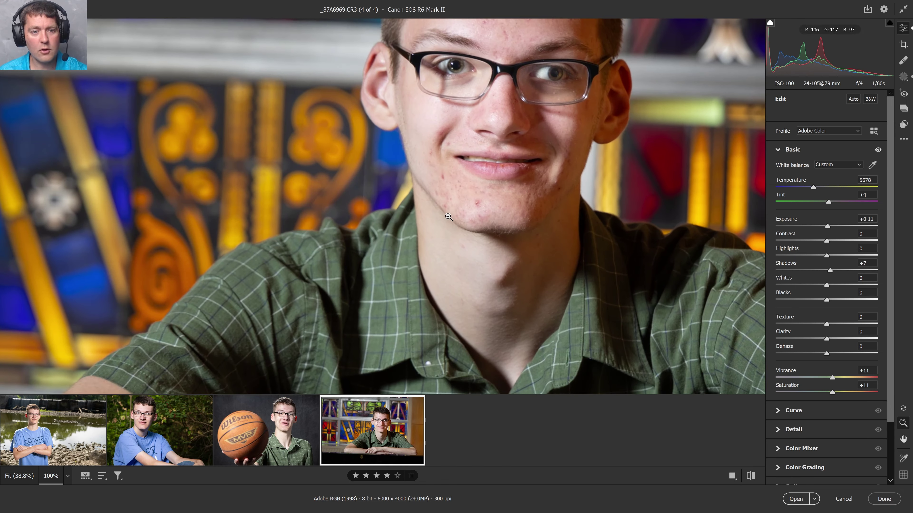
pyautogui.press('z')
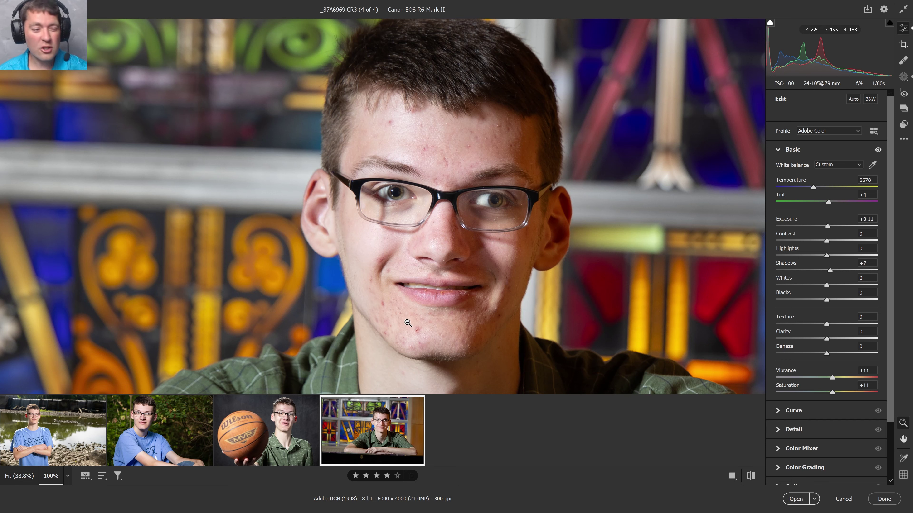
pyautogui.moveTo(24, 445)
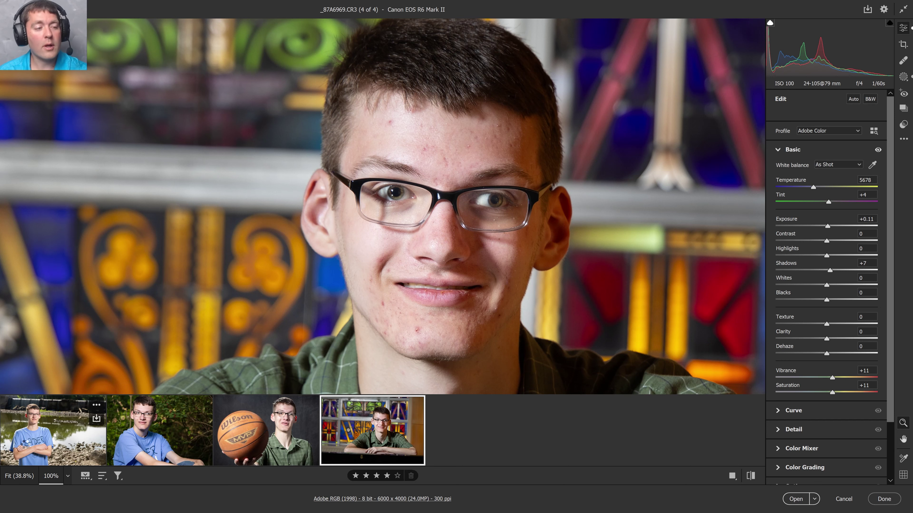
pyautogui.click(26, 446)
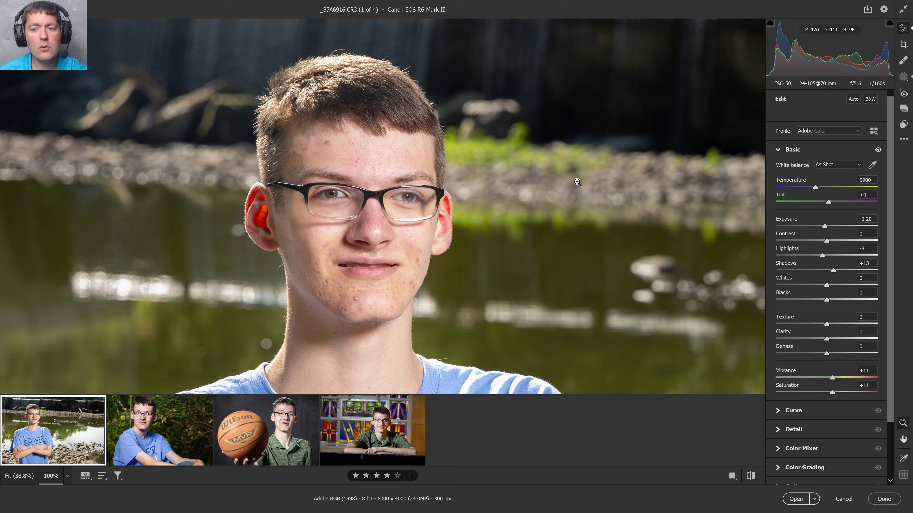
# Step: Show the first portrait's masks, toggling Mask 2 and Mask 1 off and on to compare
pyautogui.press('k')
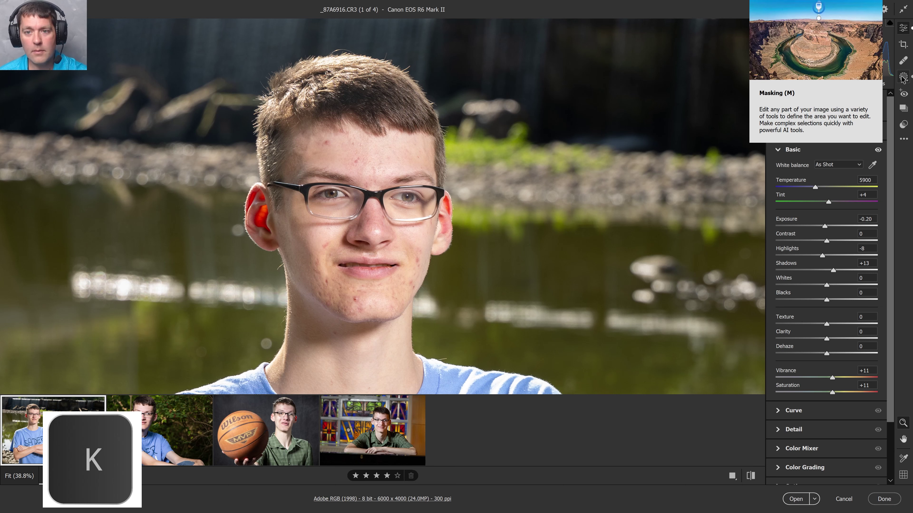
pyautogui.click(903, 77)
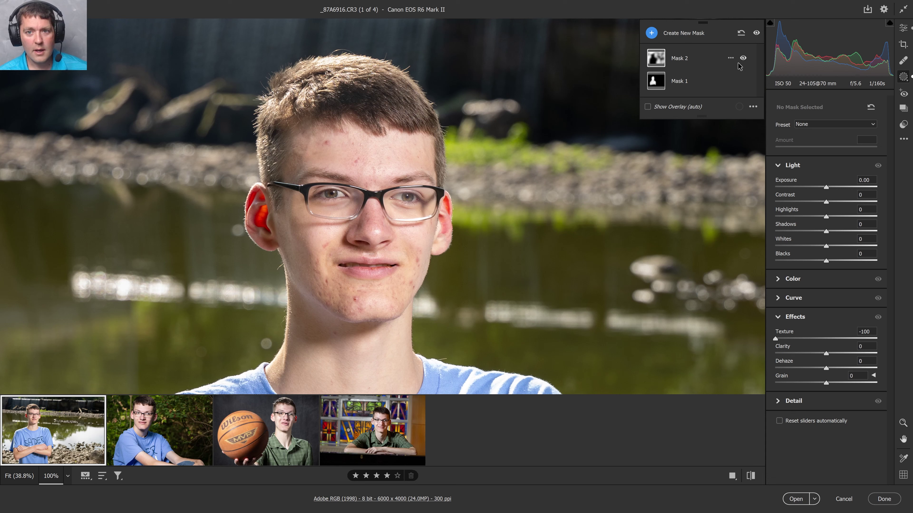
pyautogui.click(744, 58)
pyautogui.click(744, 58)
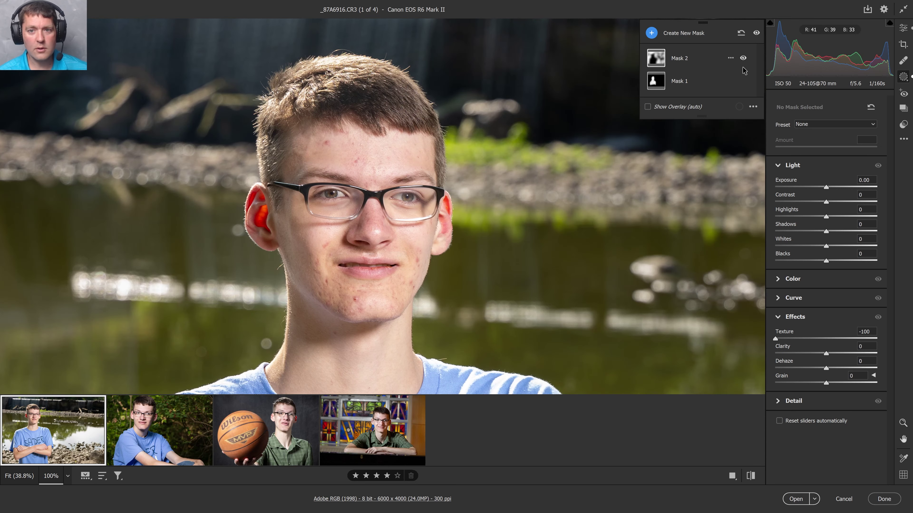
pyautogui.click(743, 80)
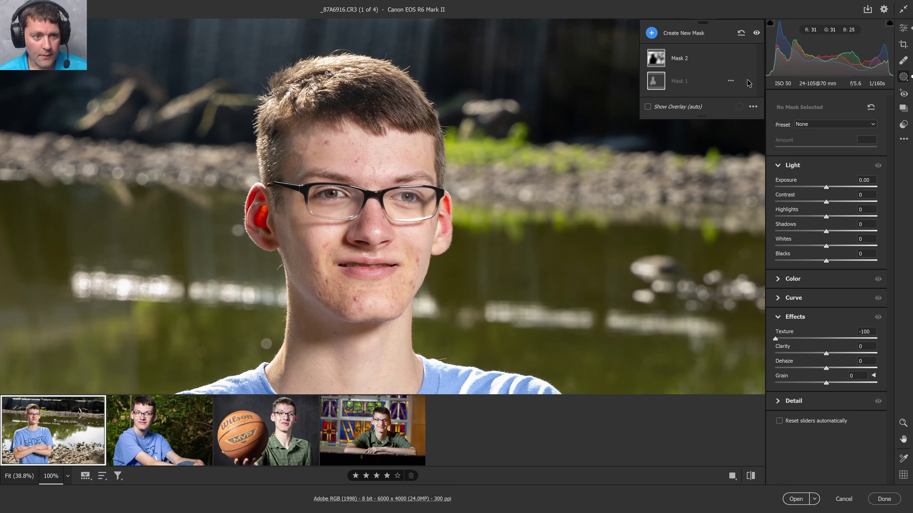
pyautogui.click(743, 81)
pyautogui.click(743, 80)
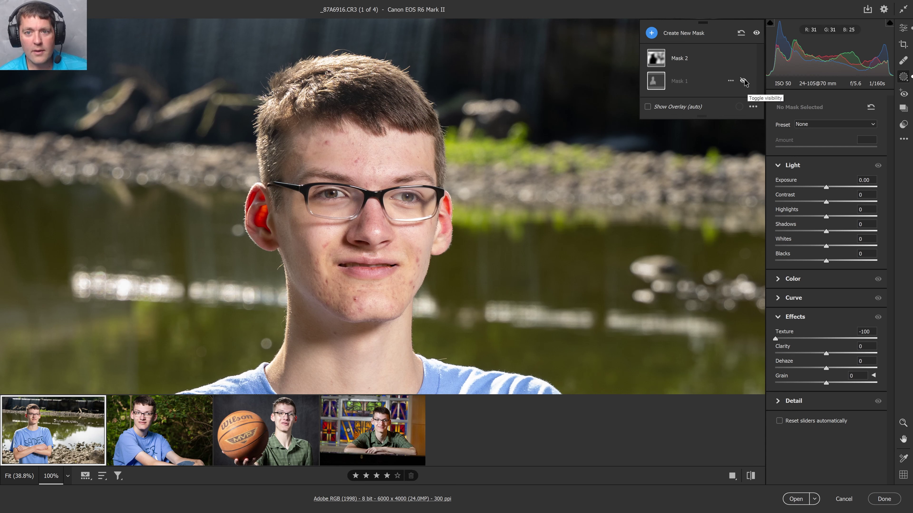
pyautogui.click(743, 81)
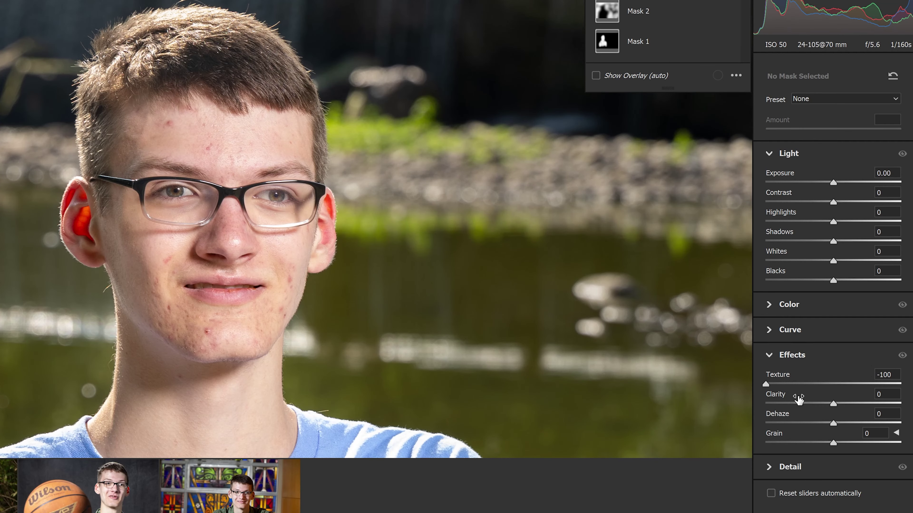
# Step: Peek at the mask's Color and Curve sections, then start a new Brush mask
pyautogui.click(770, 310)
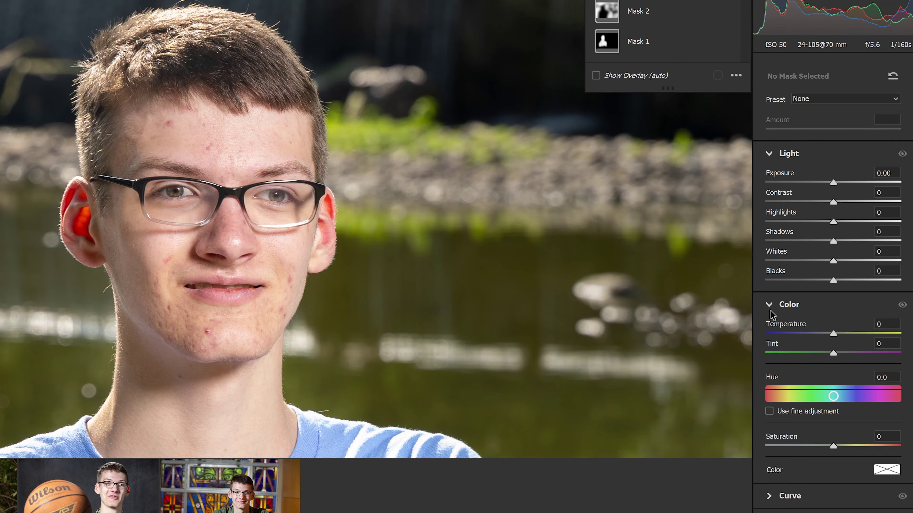
pyautogui.click(770, 306)
pyautogui.click(769, 328)
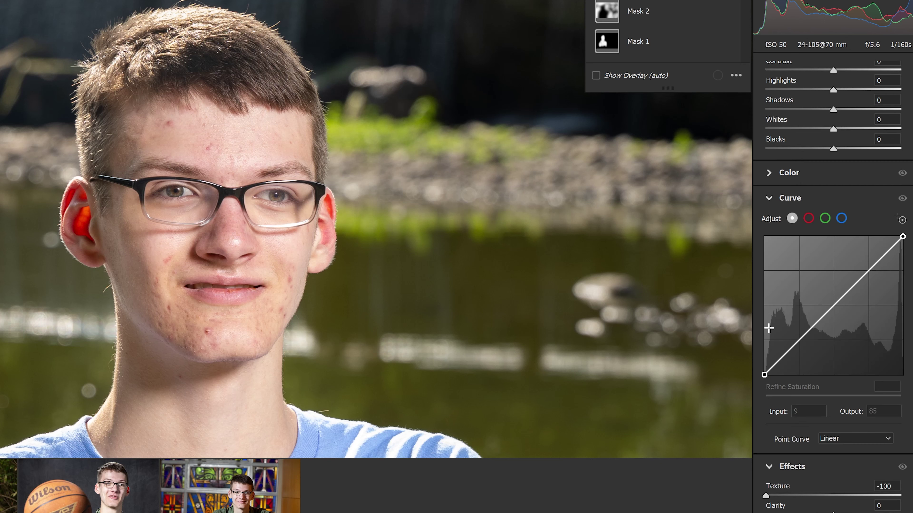
pyautogui.click(769, 198)
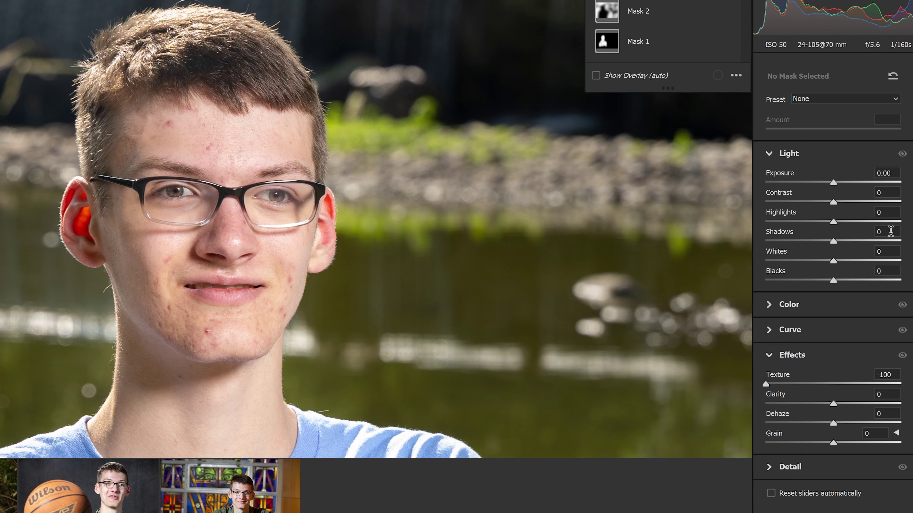
pyautogui.press('k')
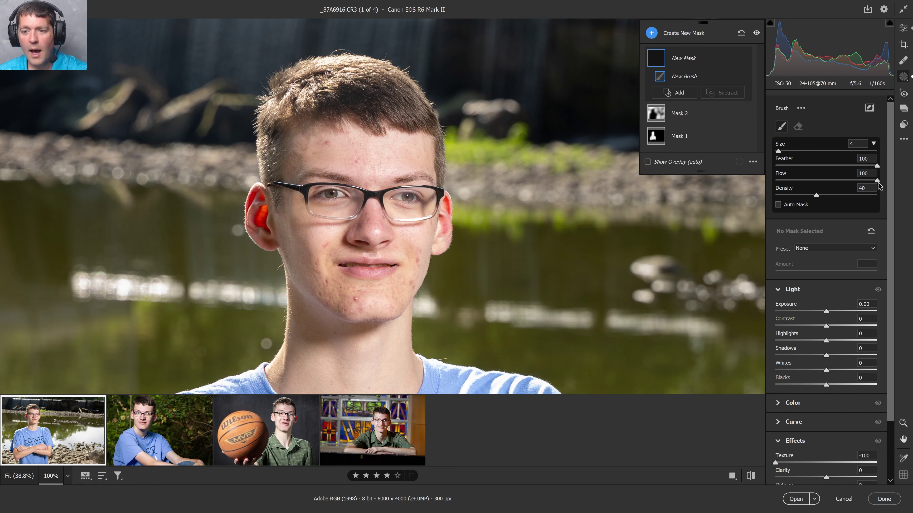
# Step: Set brush density to 51, fine-tune the small brush size, and dab the cheek to start Mask 3
pyautogui.click(827, 195)
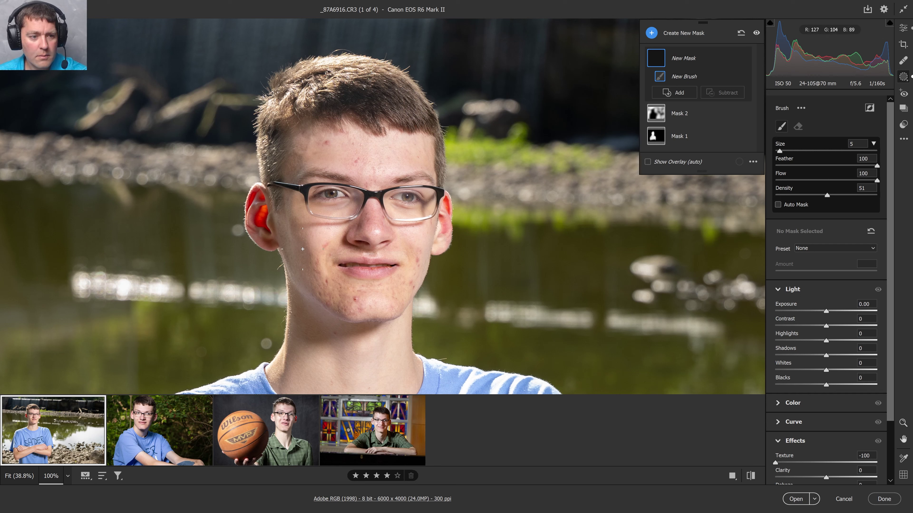
pyautogui.press('[')
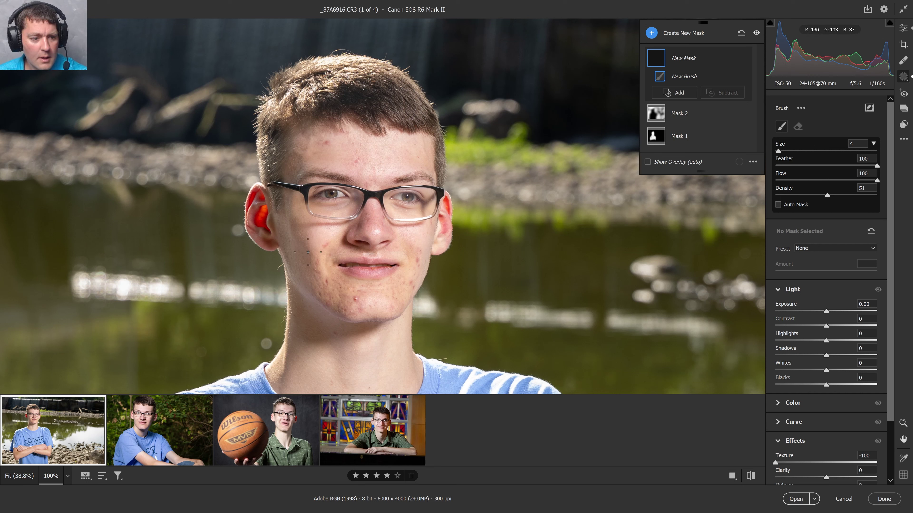
pyautogui.press(']')
pyautogui.press(']')
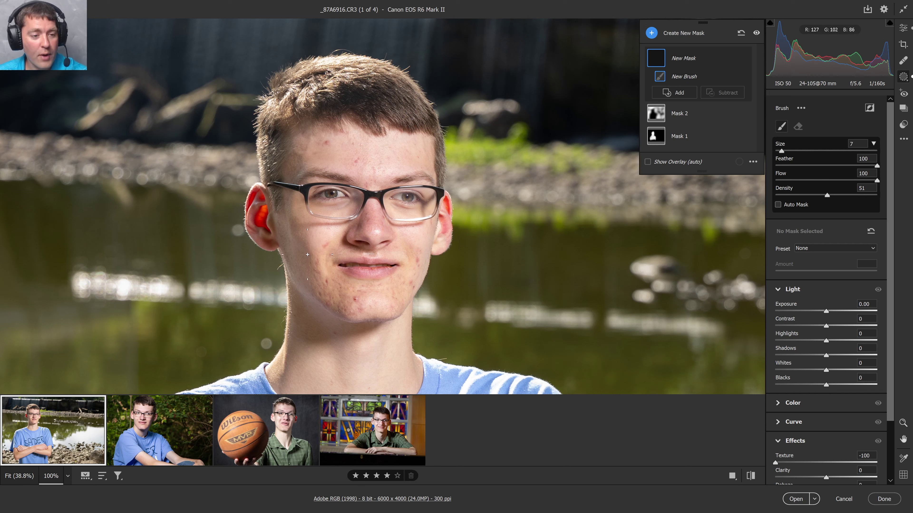
pyautogui.press(']')
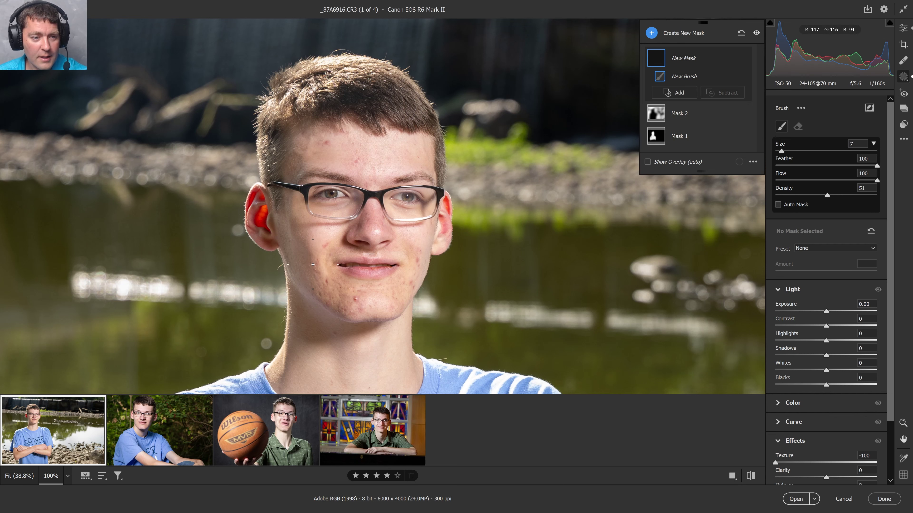
pyautogui.press('[')
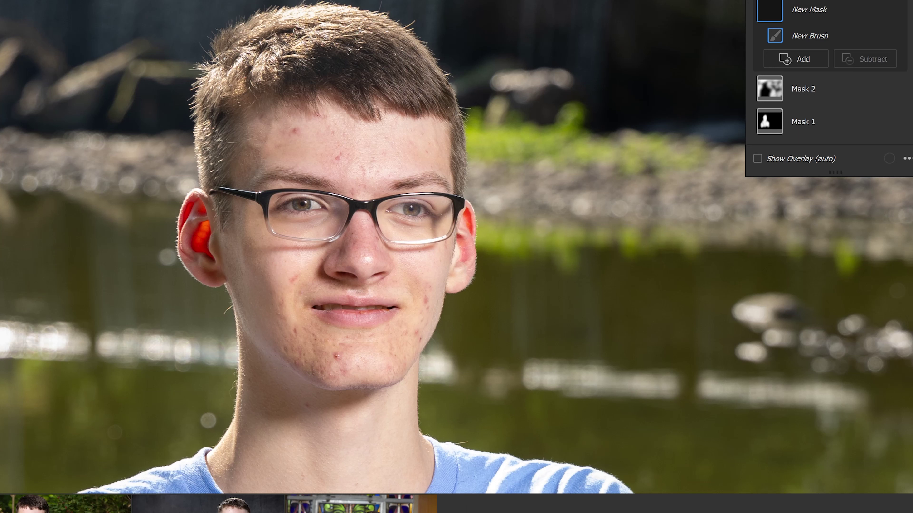
pyautogui.click(308, 270)
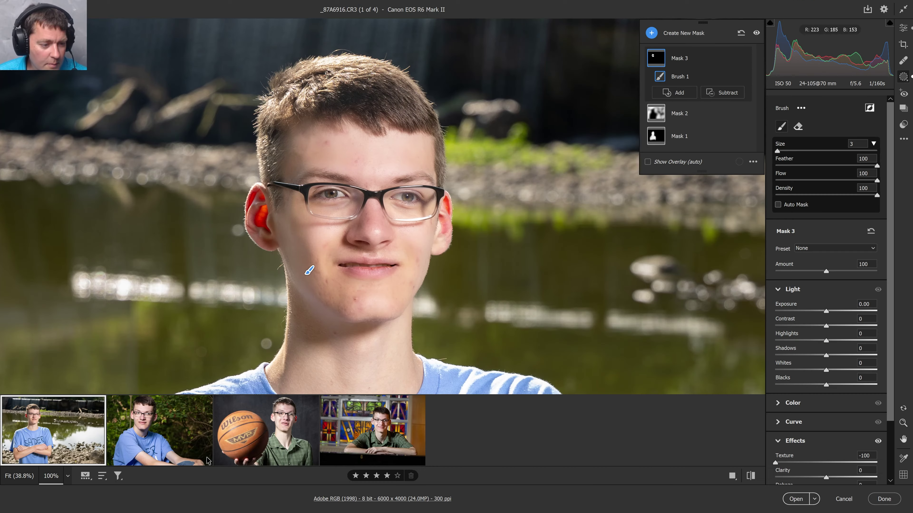
# Step: On the second portrait, paint a new Texture -100 brush mask over the chin and forehead blemishes
pyautogui.press('Right')
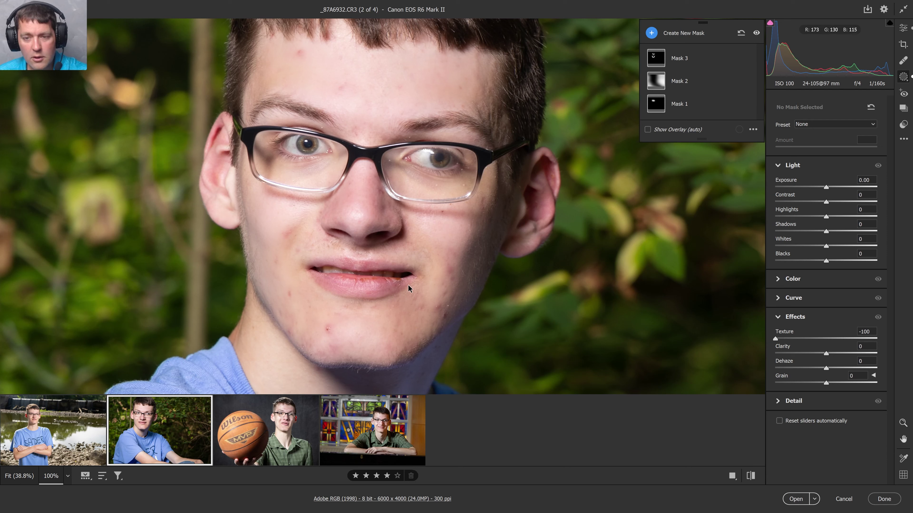
pyautogui.press('k')
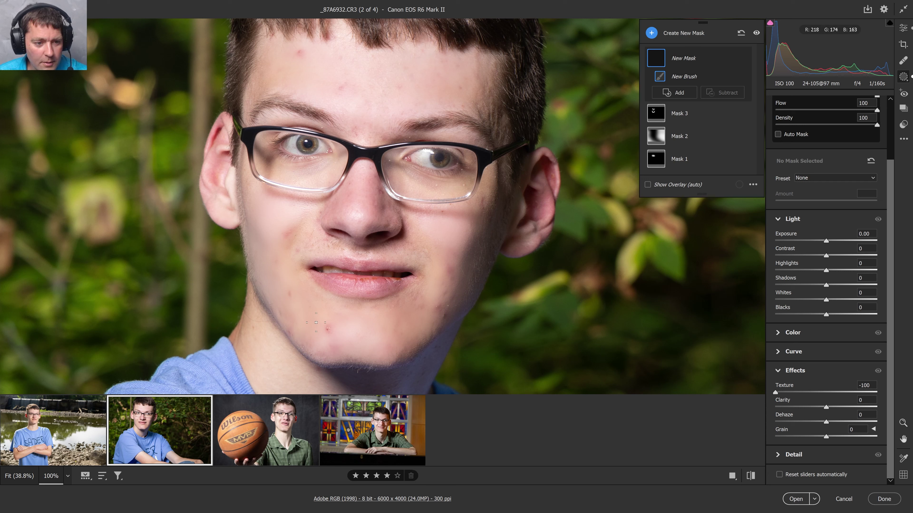
pyautogui.moveTo(359, 313); pyautogui.dragTo(362, 218)
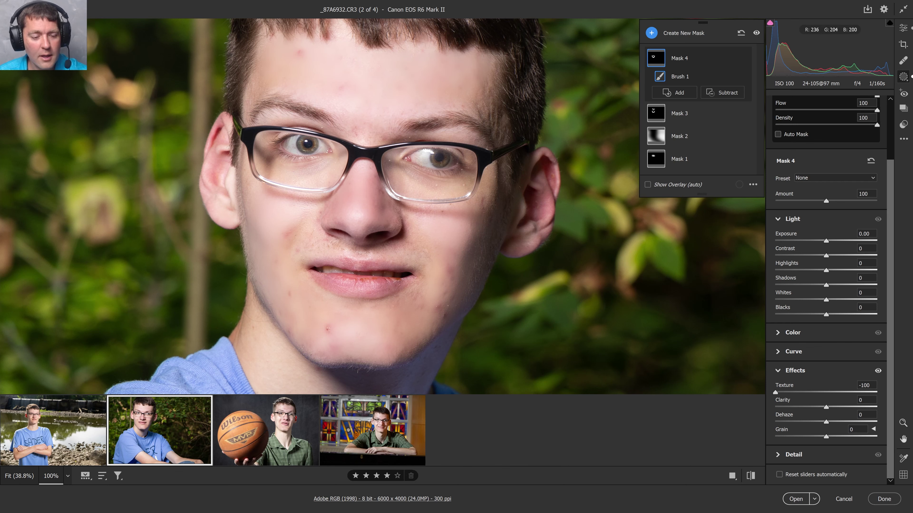
pyautogui.moveTo(331, 272); pyautogui.dragTo(352, 286)
# Step: Dab a new brush mask on the basketball portrait's chin spot, then open the stained-glass portrait
pyautogui.press('Right')
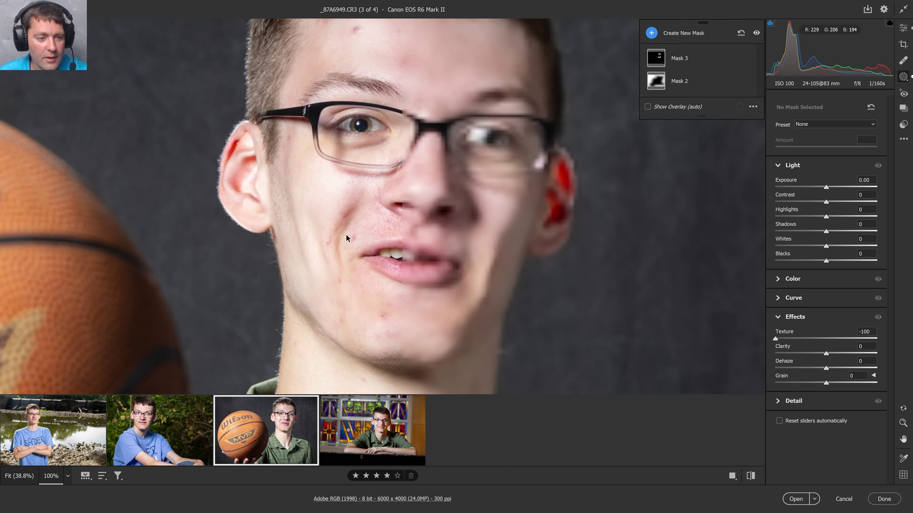
pyautogui.press('k')
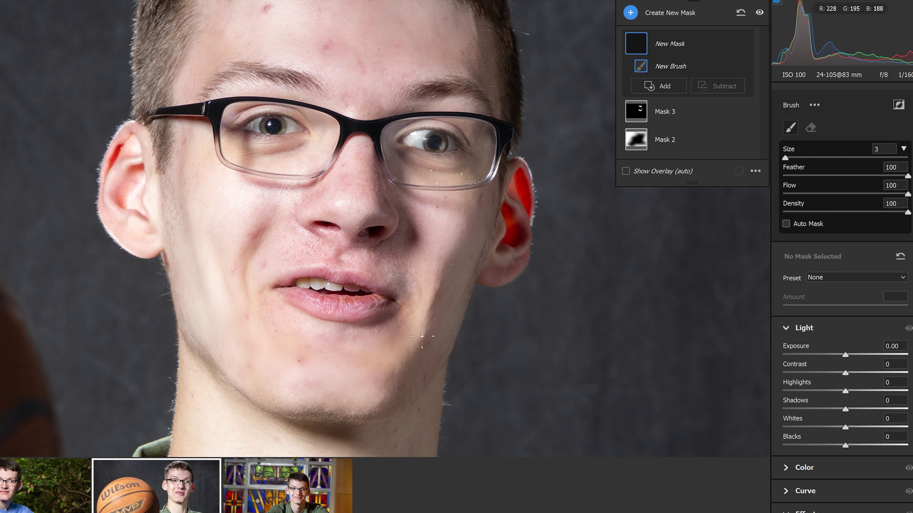
pyautogui.click(302, 355)
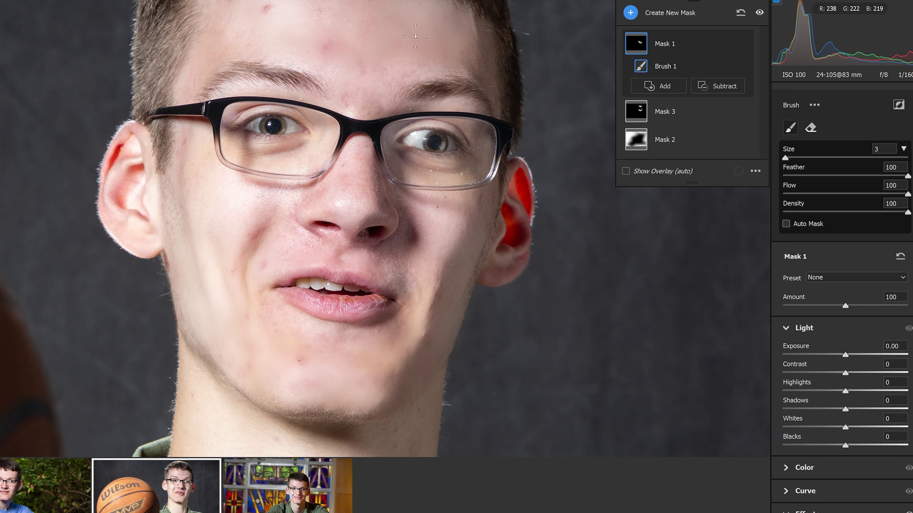
pyautogui.moveTo(302, 354); pyautogui.dragTo(301, 426)
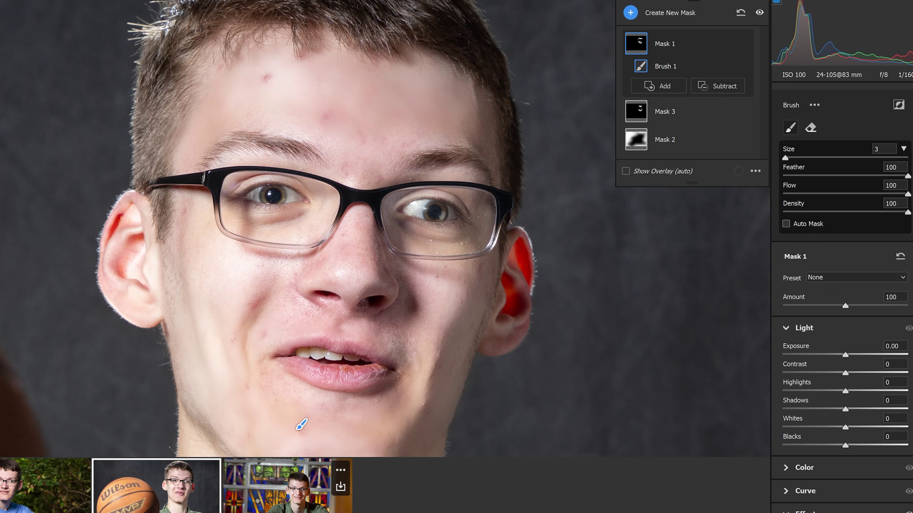
pyautogui.click(277, 486)
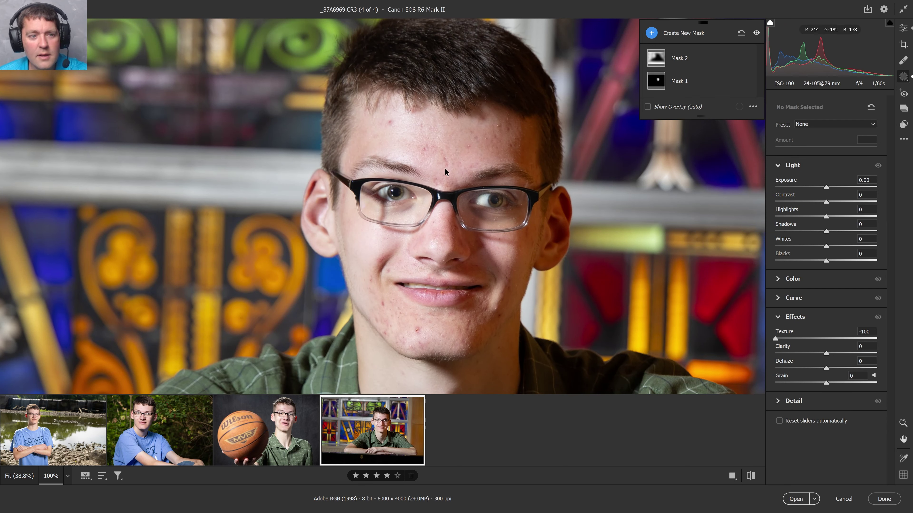
pyautogui.press('k')
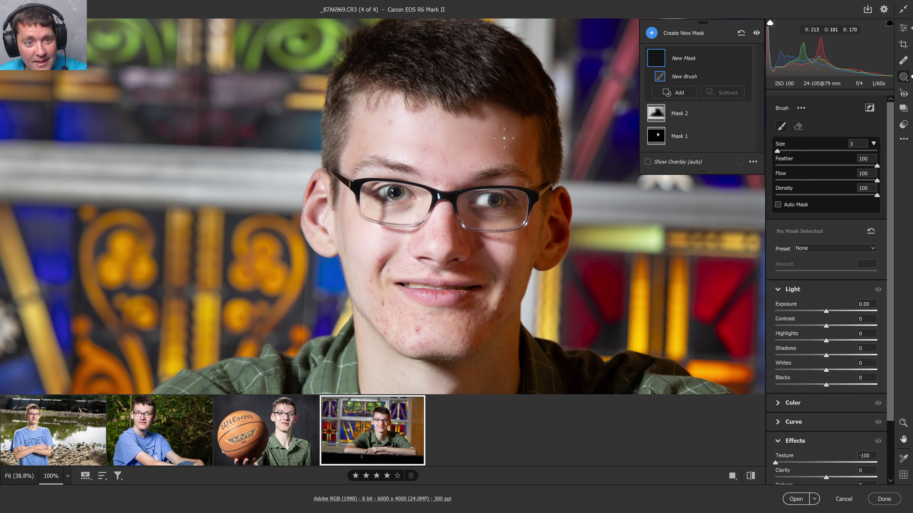
# Step: Dab the Texture -100 brush onto the stained-glass portrait's forehead and cheek blemishes
pyautogui.click(439, 137)
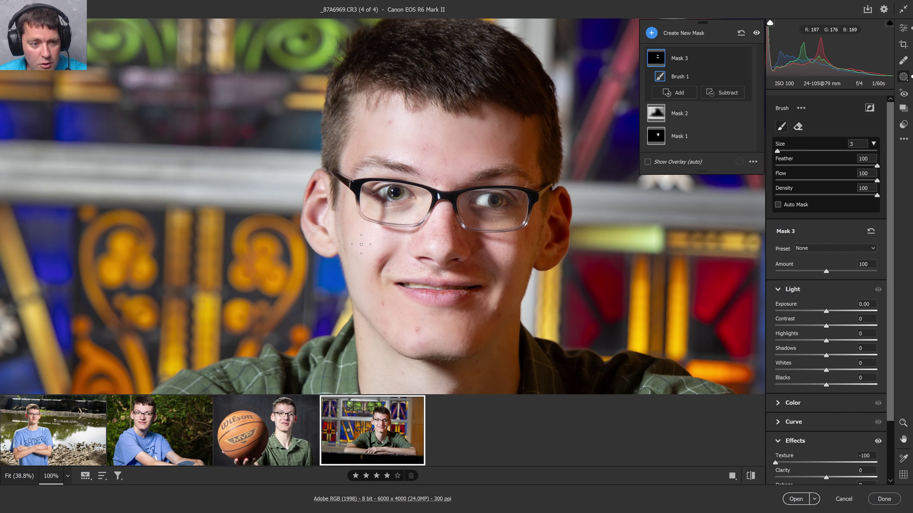
pyautogui.click(434, 239)
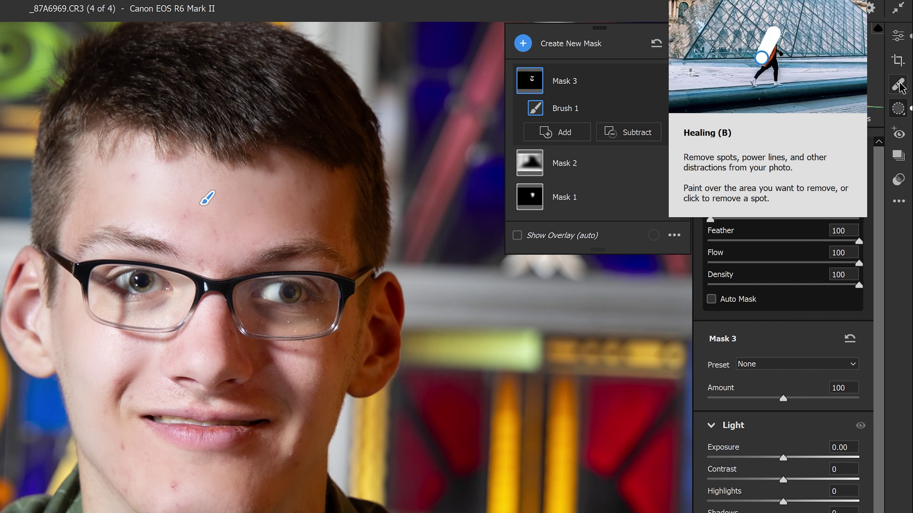
# Step: Heal a chin blemish and several forehead spots on the stained-glass portrait
pyautogui.click(899, 85)
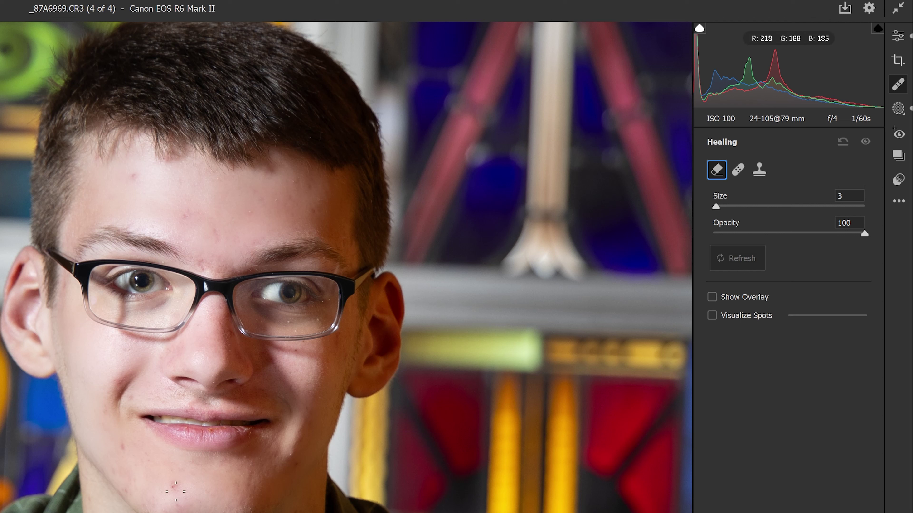
pyautogui.moveTo(181, 491)
pyautogui.mouseDown()
pyautogui.moveTo(169, 479)
pyautogui.moveTo(157, 486)
pyautogui.mouseUp()
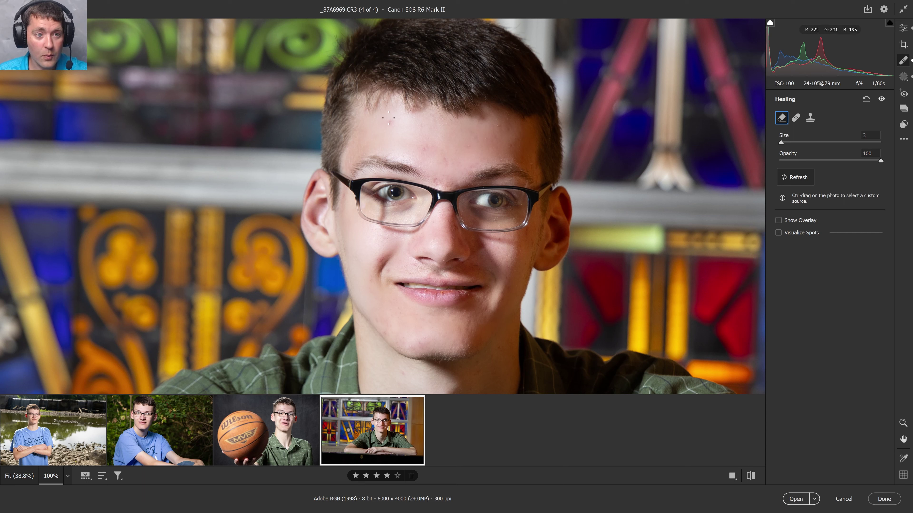
pyautogui.click(390, 124)
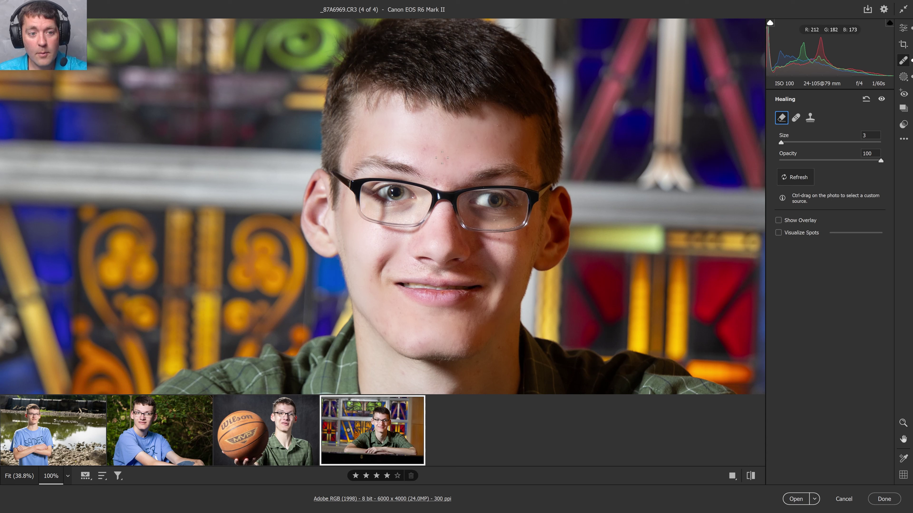
pyautogui.click(444, 161)
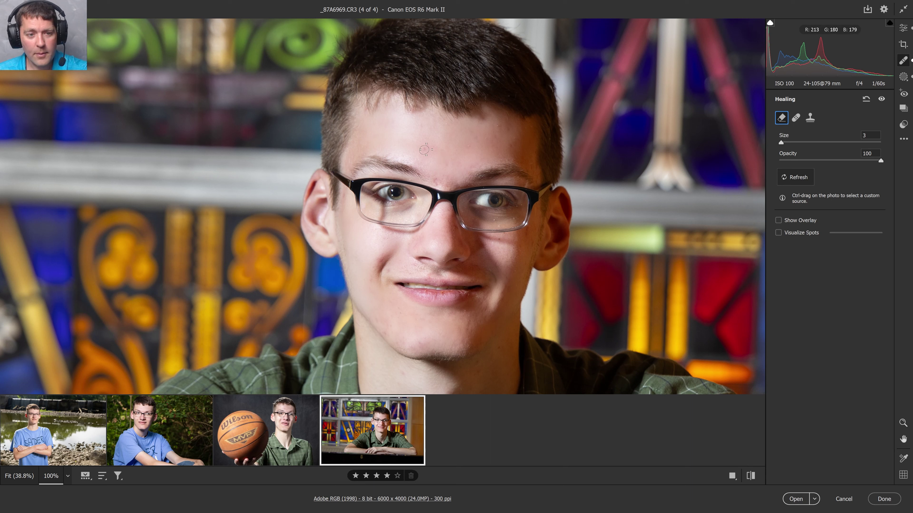
pyautogui.click(426, 148)
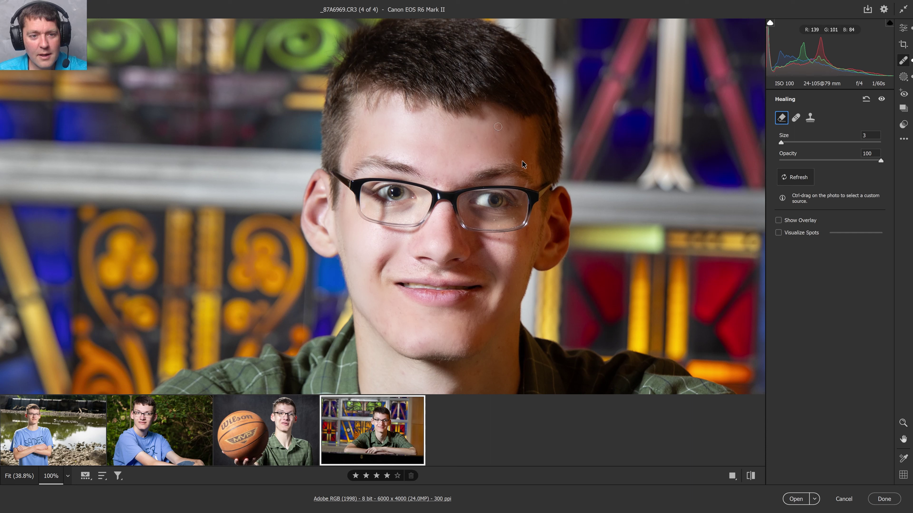
# Step: Heal two more right-forehead spots, then compare Before/After and keep the retouched view
pyautogui.click(511, 143)
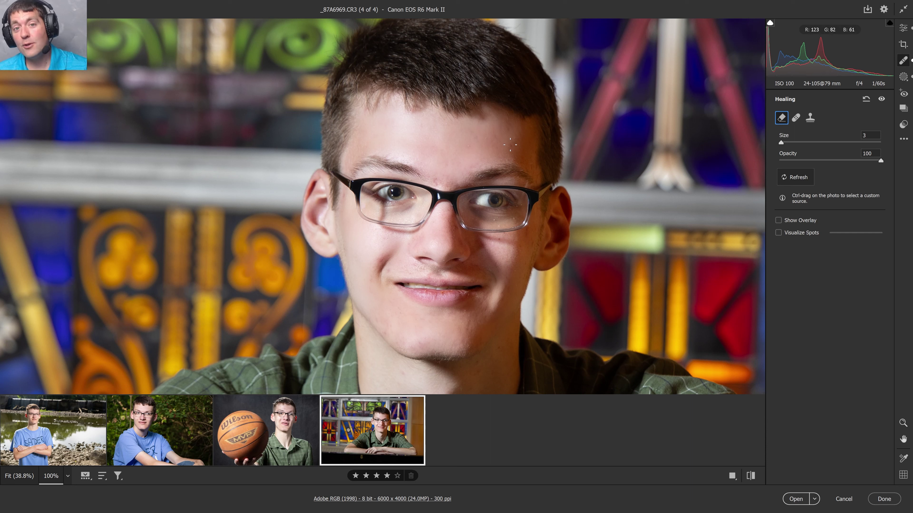
pyautogui.click(510, 150)
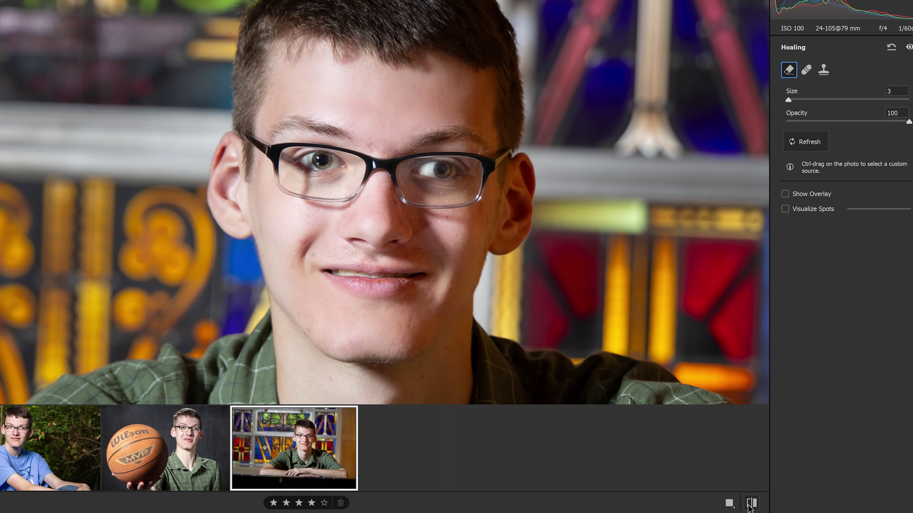
pyautogui.click(750, 503)
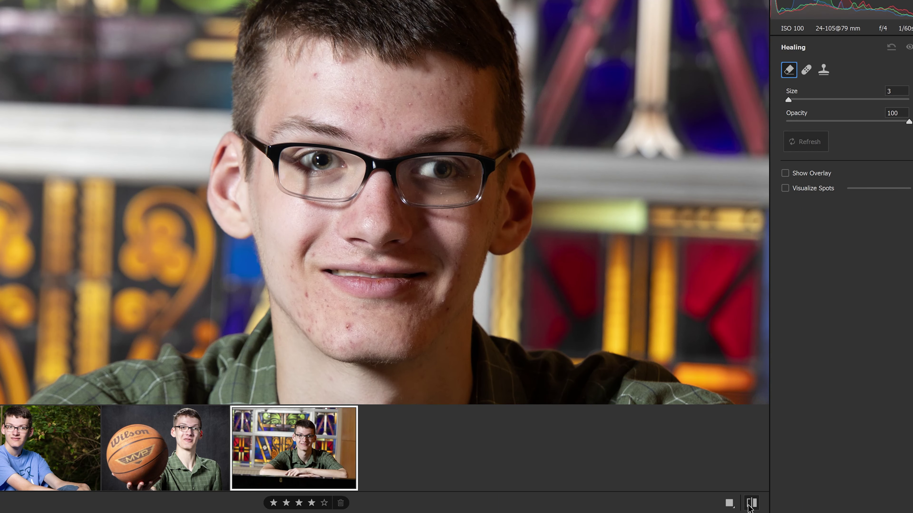
pyautogui.click(751, 504)
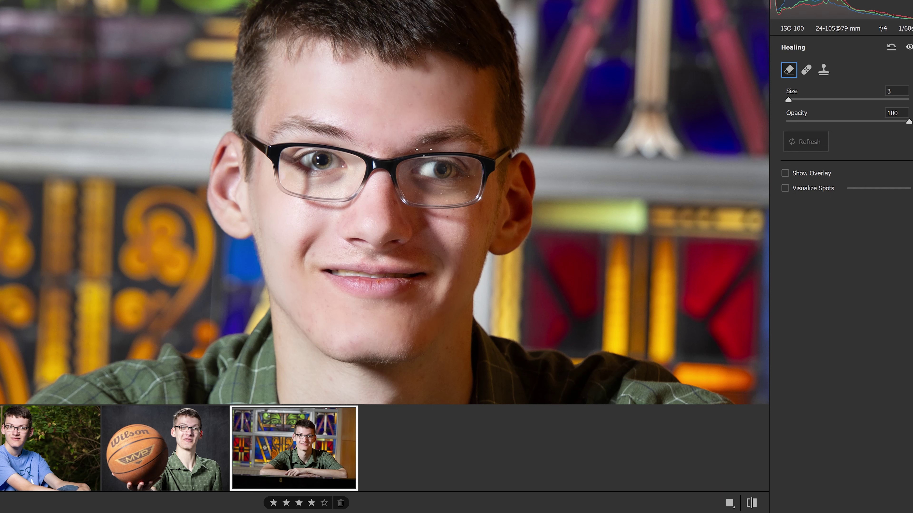
# Step: On the basketball portrait, heal the forehead and chin blemishes
pyautogui.click(166, 450)
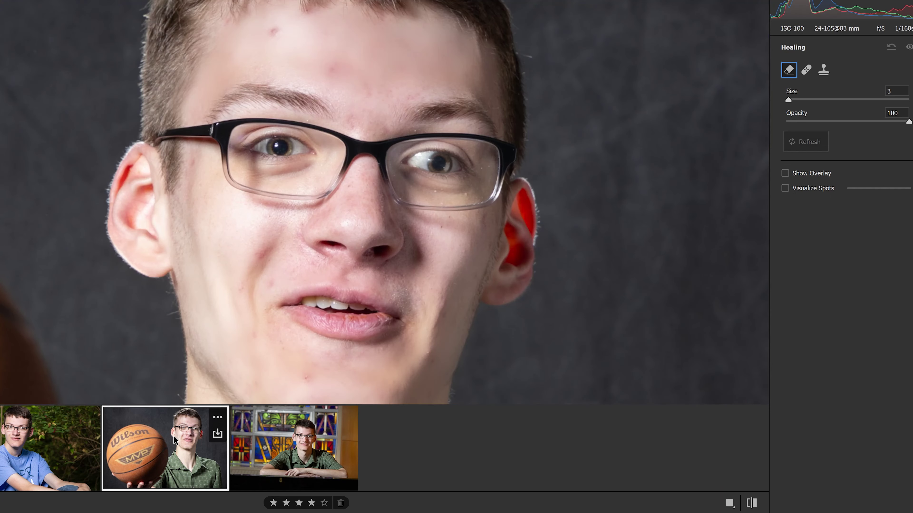
pyautogui.moveTo(344, 232); pyautogui.dragTo(398, 188)
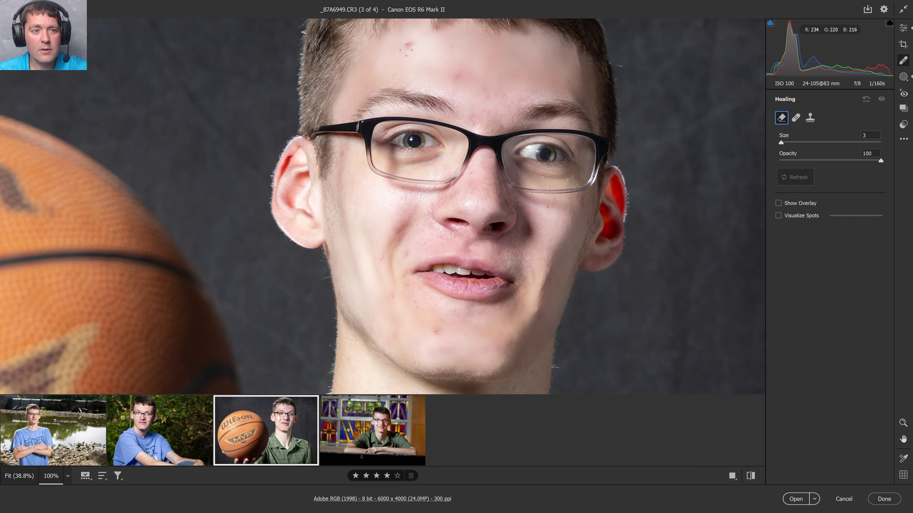
pyautogui.click(408, 45)
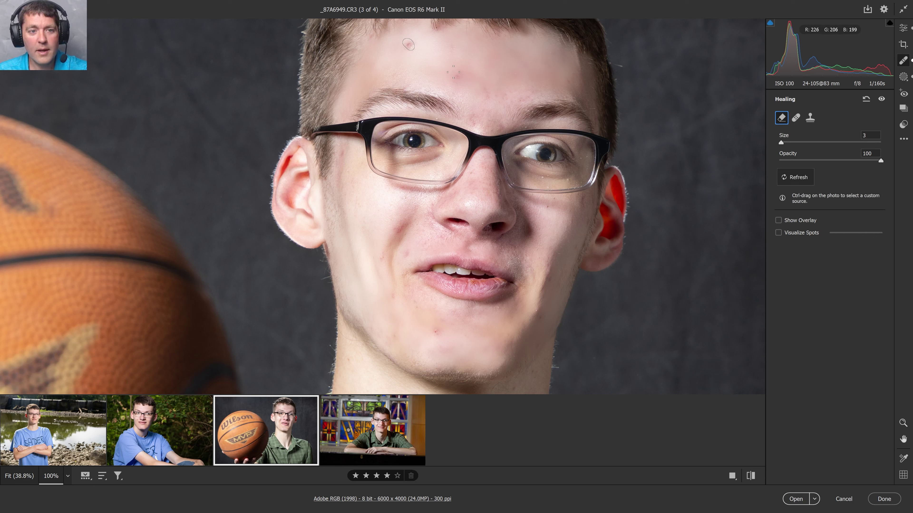
pyautogui.moveTo(453, 77); pyautogui.dragTo(464, 78)
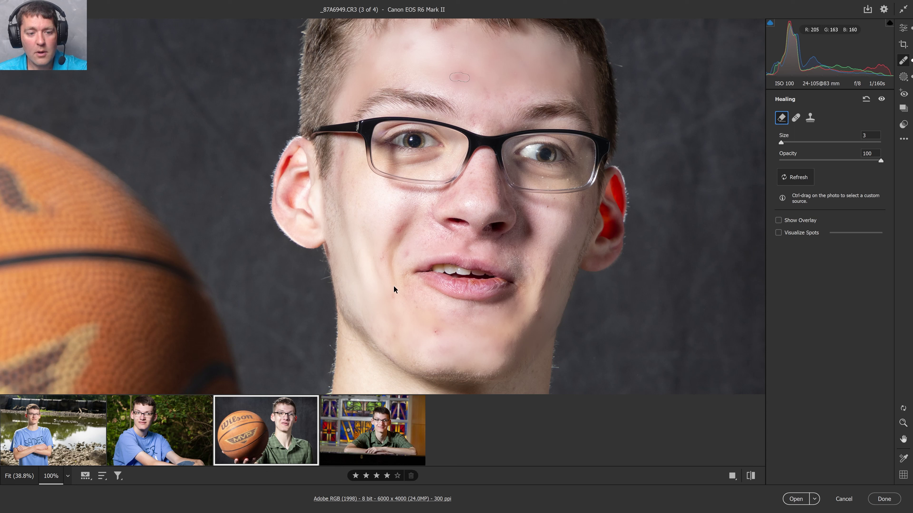
pyautogui.moveTo(433, 328); pyautogui.dragTo(442, 334)
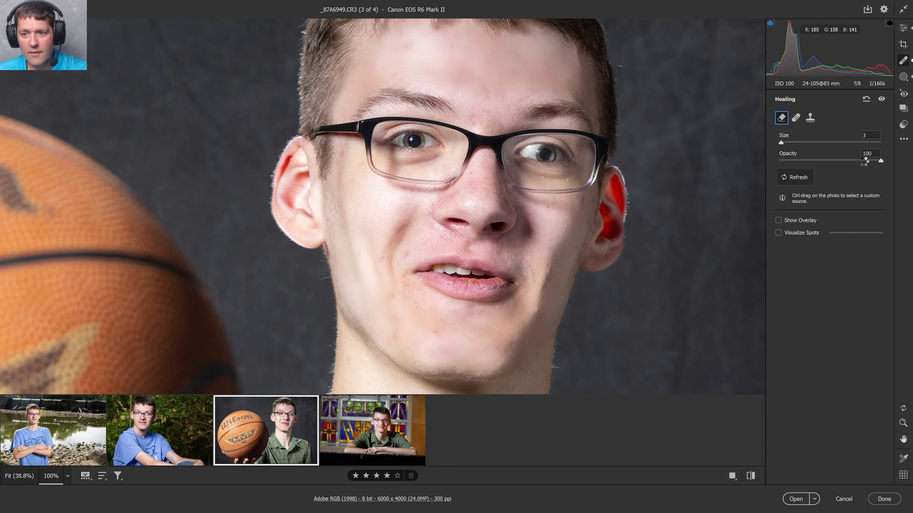
pyautogui.click(903, 77)
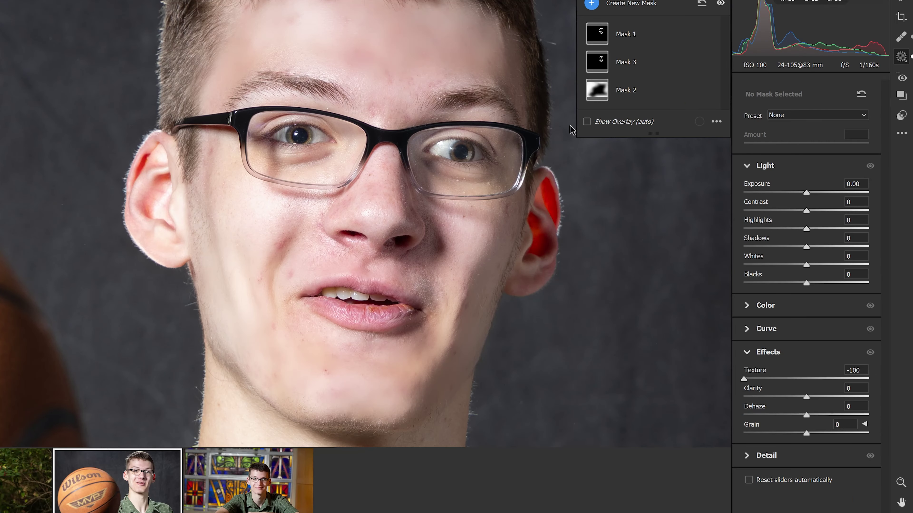
# Step: Set the basketball portrait's Mask 1 Texture to -35, then go to the foliage portrait
pyautogui.click(598, 36)
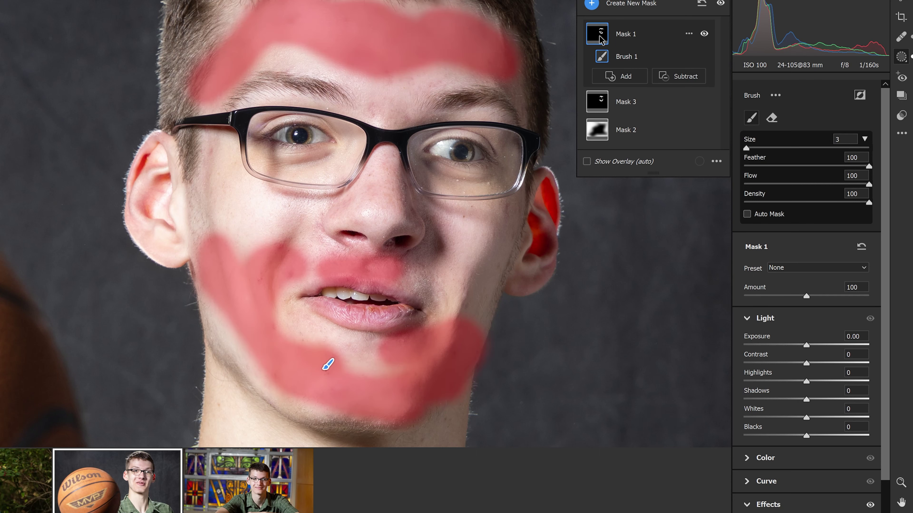
pyautogui.scroll(-2, 826, 449)
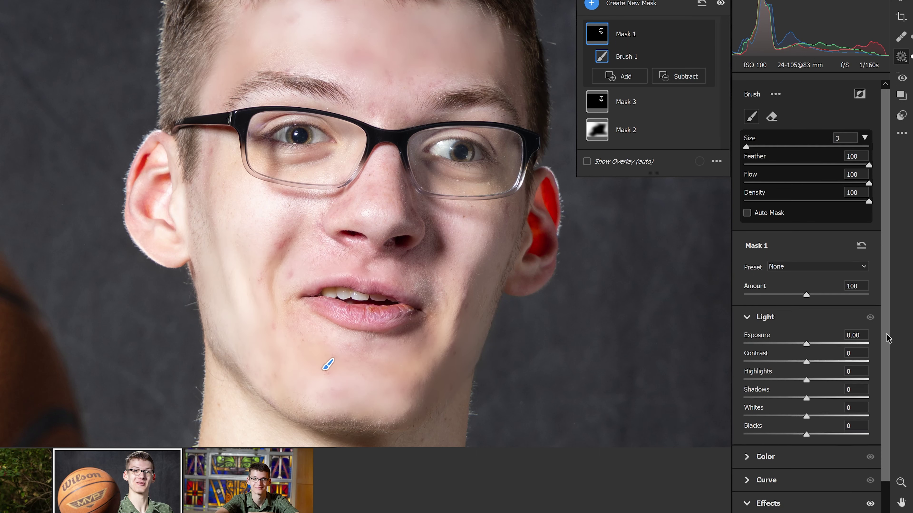
pyautogui.moveTo(778, 452); pyautogui.dragTo(911, 445)
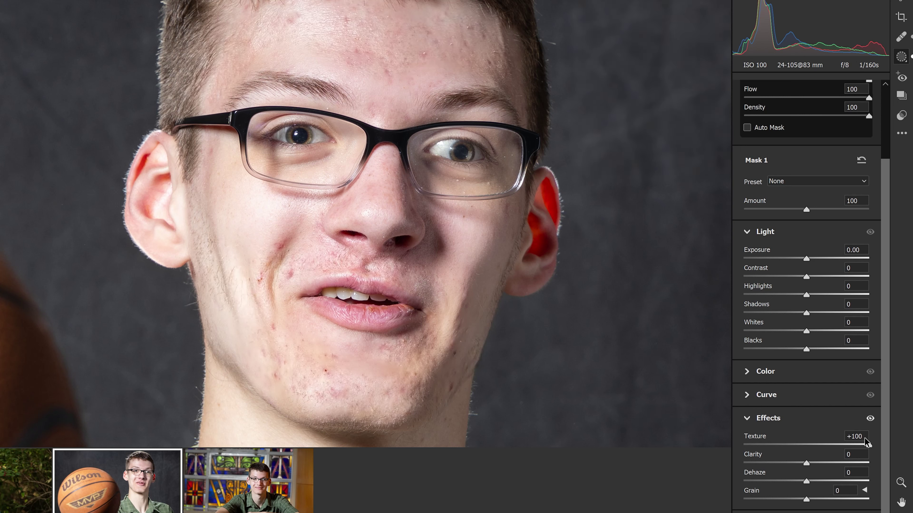
pyautogui.moveTo(868, 445); pyautogui.dragTo(777, 449)
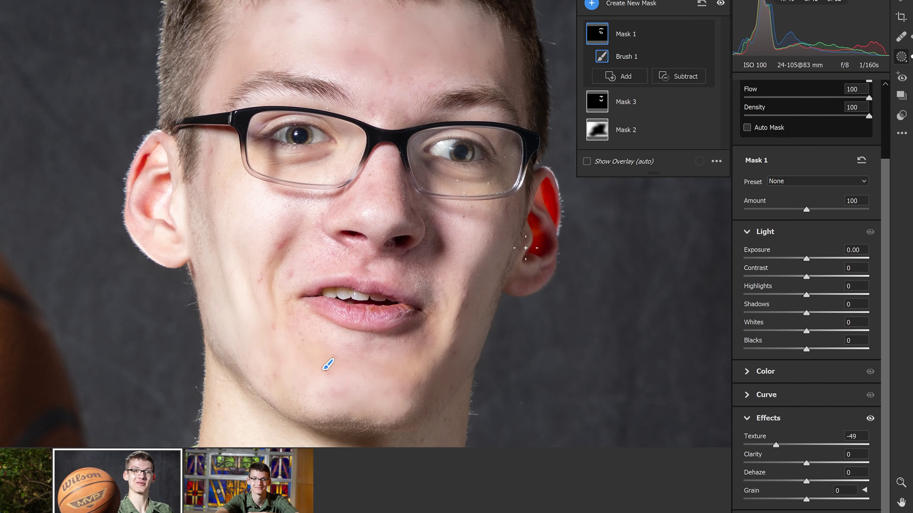
pyautogui.moveTo(775, 445); pyautogui.dragTo(785, 445)
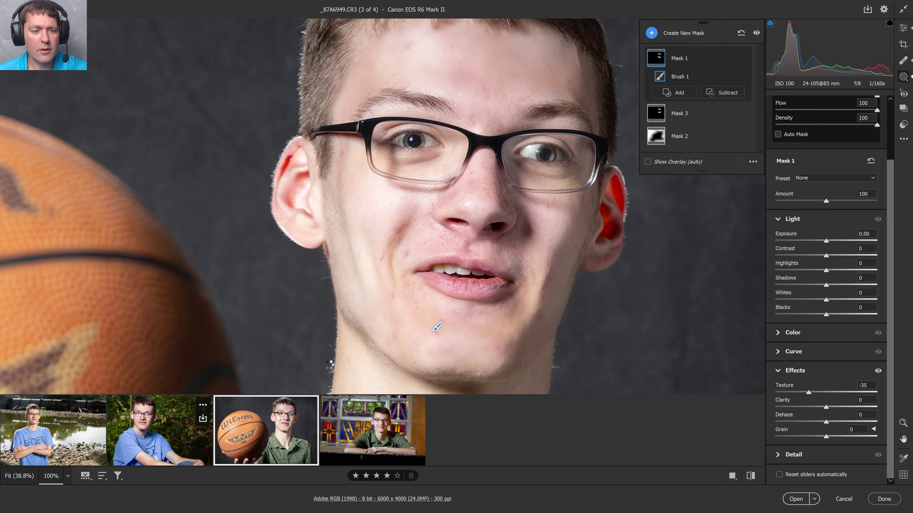
pyautogui.press('Left')
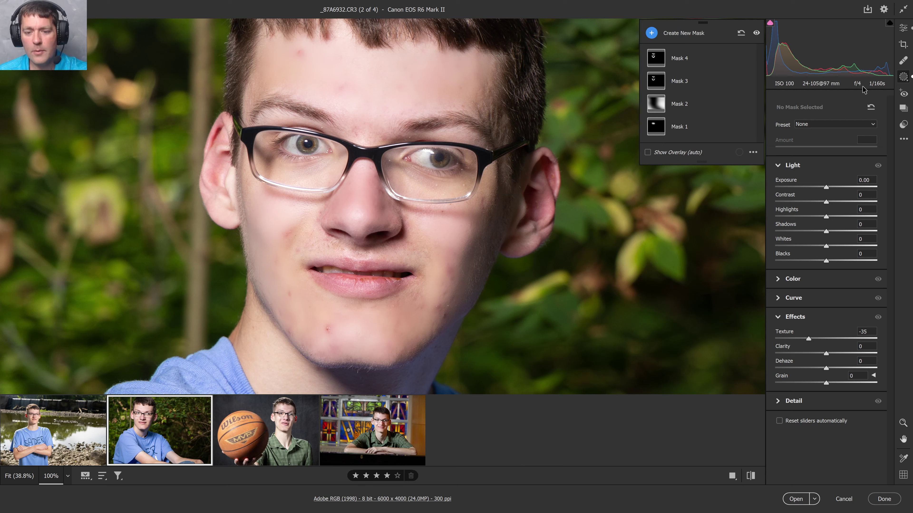
# Step: Heal a forehead blemish on the foliage portrait, then return to the first portrait
pyautogui.press('b')
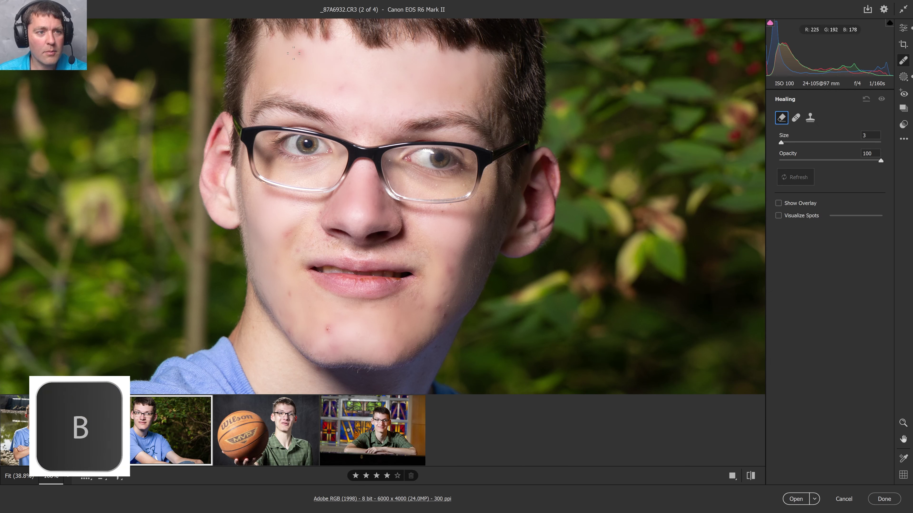
pyautogui.moveTo(304, 53); pyautogui.dragTo(293, 53)
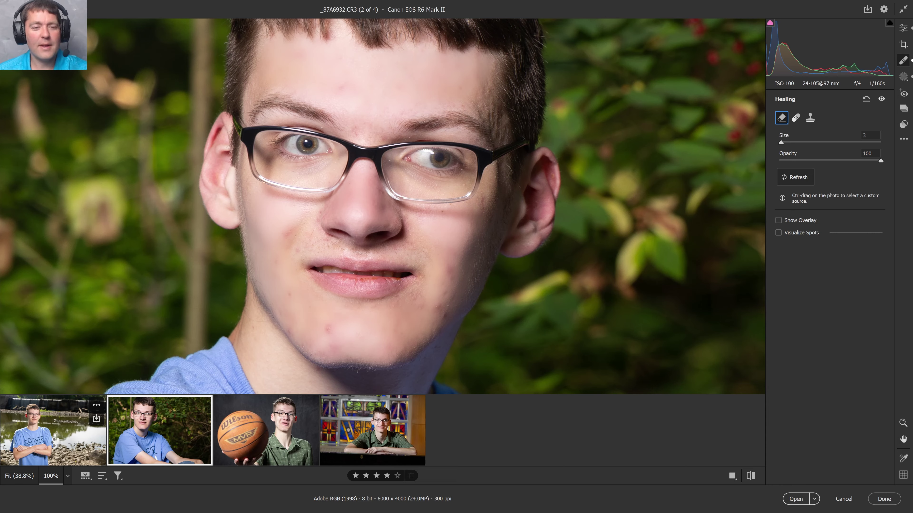
pyautogui.click(55, 442)
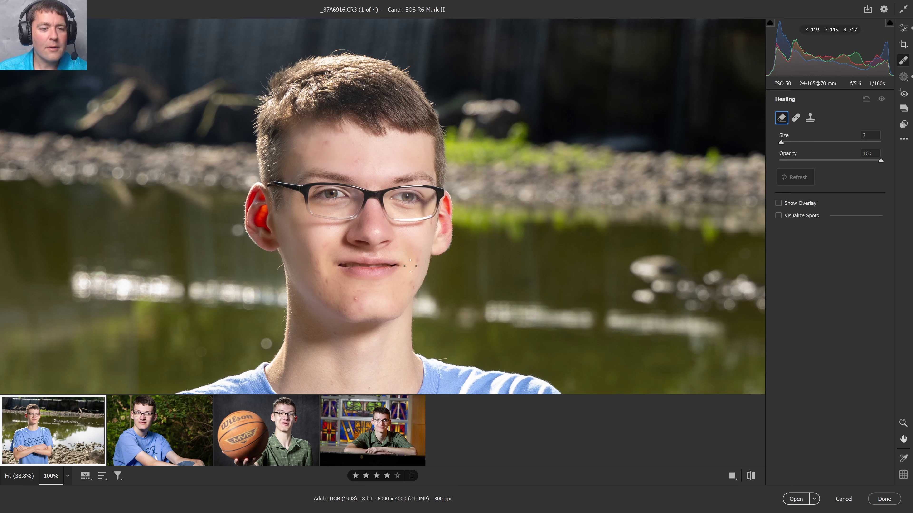
# Step: Remove the chin, cheek and forehead spots with healing, then toggle the Before/After view
pyautogui.click(356, 299)
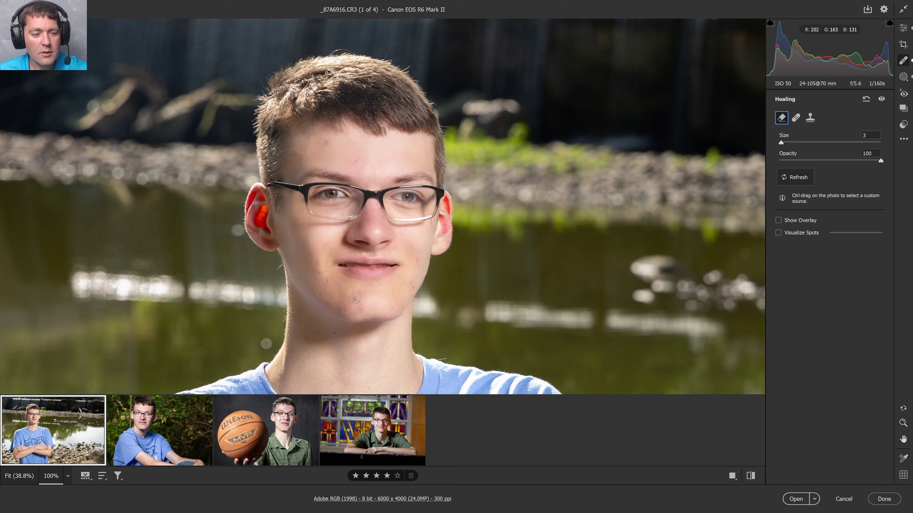
pyautogui.moveTo(325, 276); pyautogui.dragTo(327, 285)
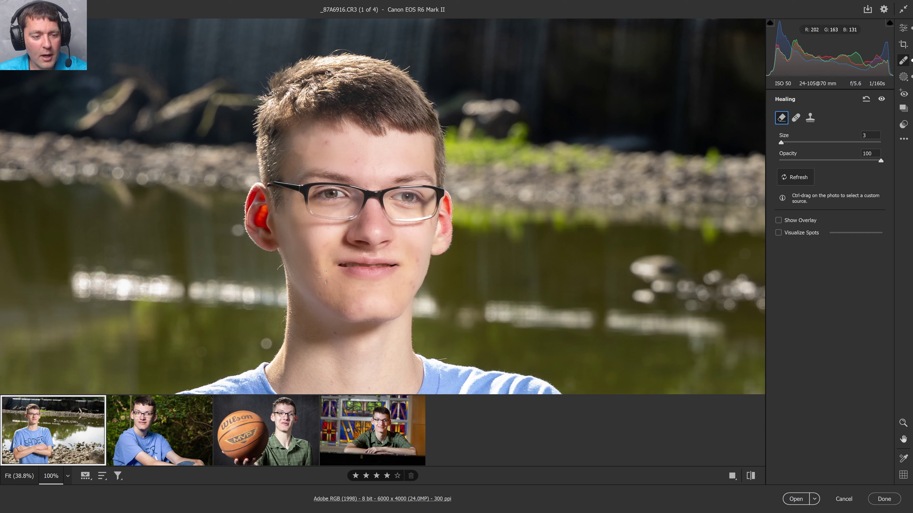
pyautogui.click(324, 143)
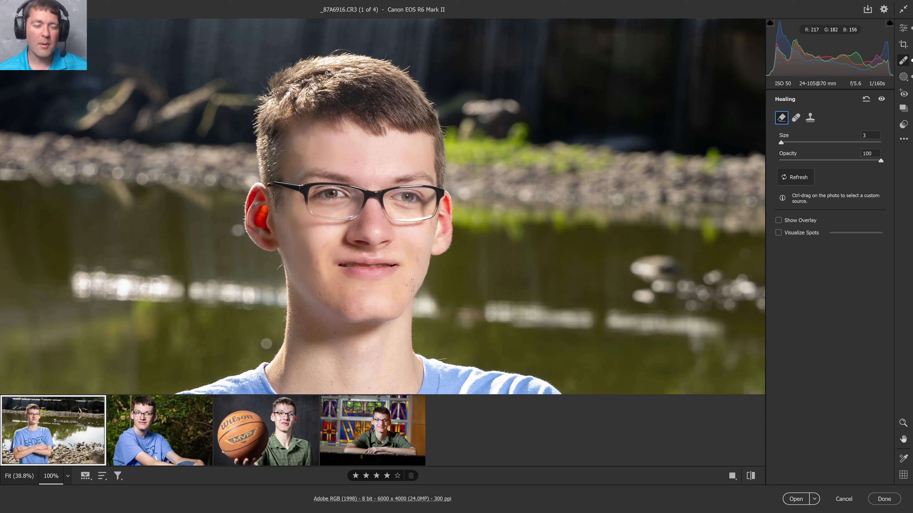
pyautogui.click(751, 476)
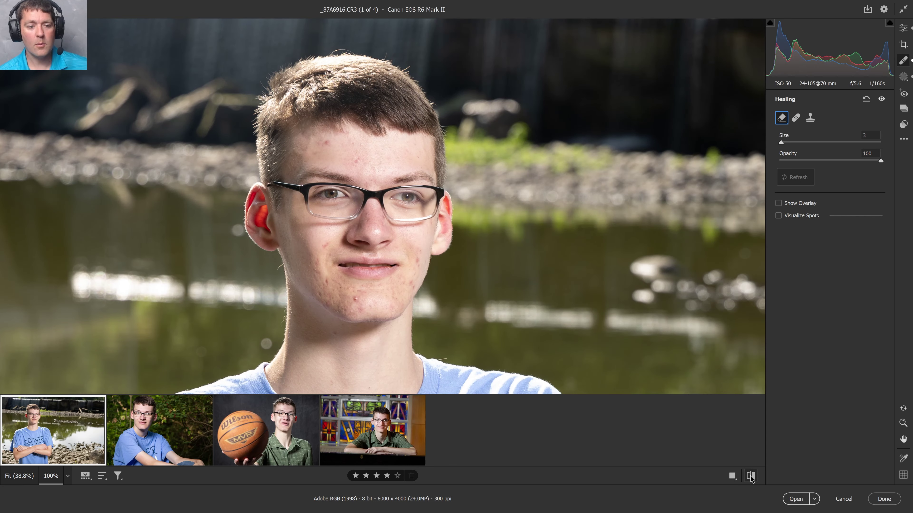